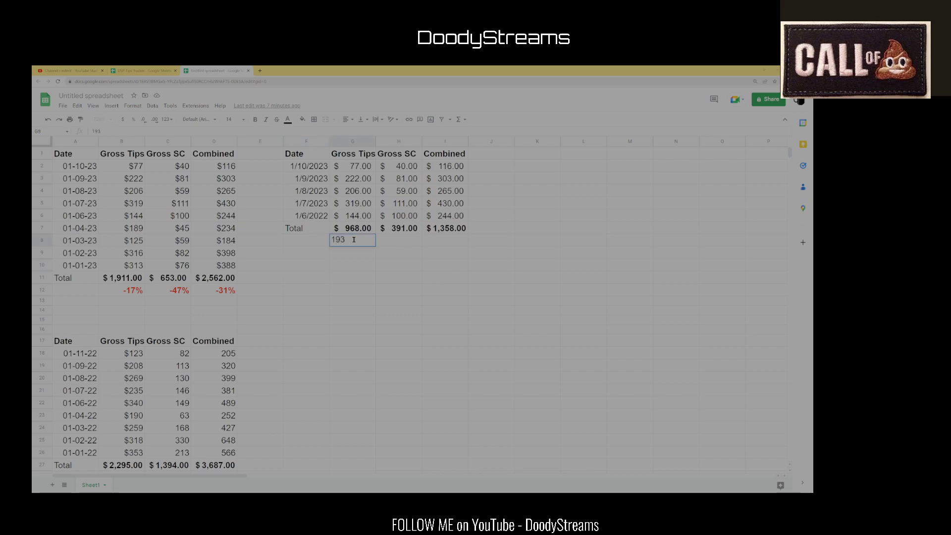
Step: Enter 193.6, 78.2 and 271.6 in row 8 beneath the Gross Tips, Gross SC and Combined totals of the five-day table
text(193.6)
key(Return)
click(402, 245)
key(Tab)
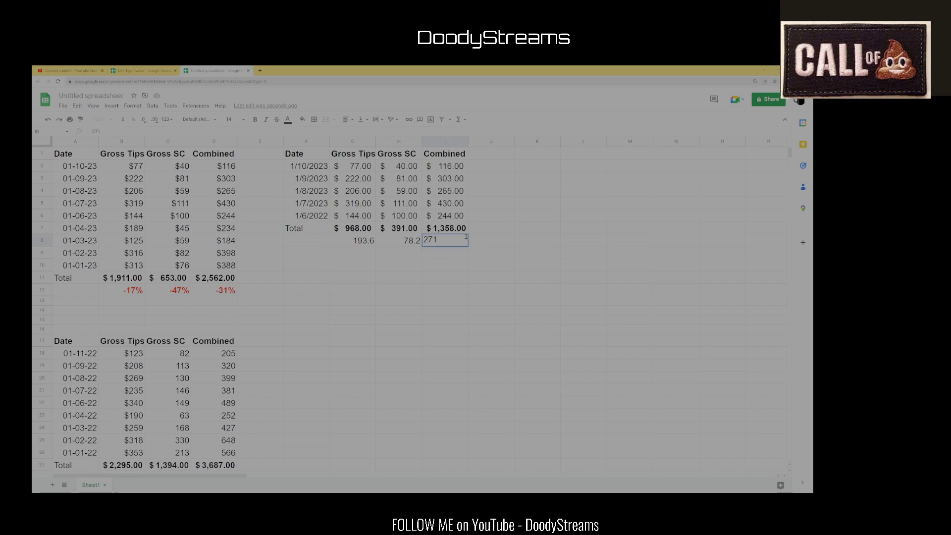
text(60)
key(Return)
Step: Examine the daily entries from 01-01-22 to 01-11-22 and the combined total in the 2022 table
scroll(455, 258, down, 3)
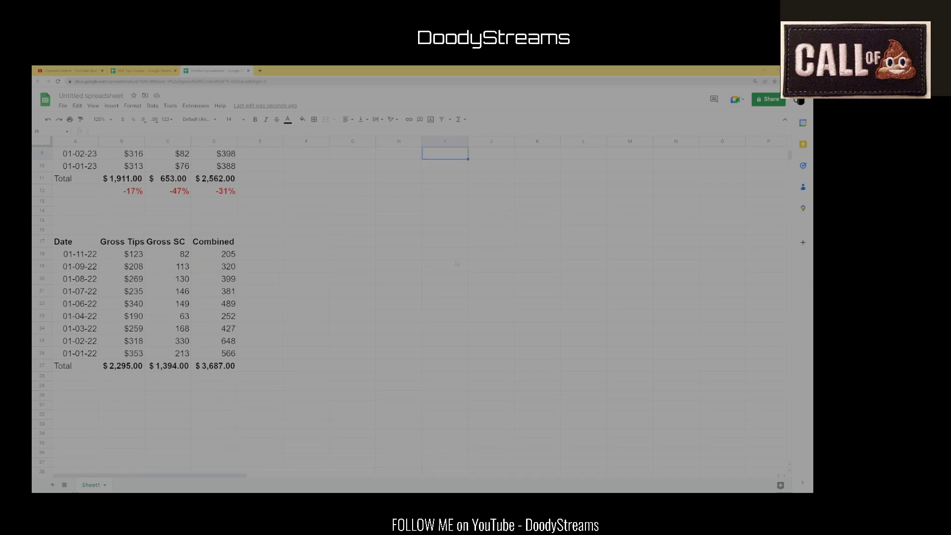
scroll(456, 264, up, 3)
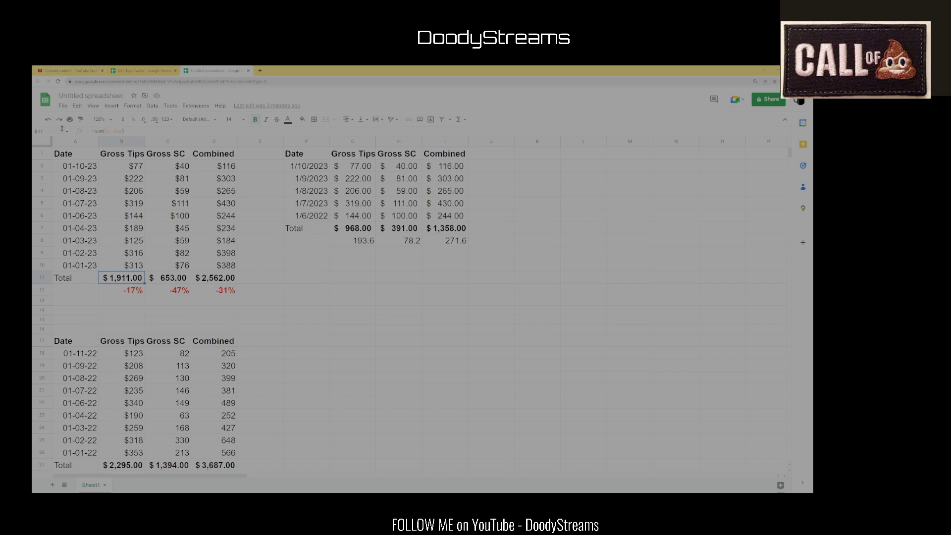
click(214, 378)
click(79, 452)
click(78, 391)
click(79, 402)
click(79, 415)
click(80, 427)
click(79, 440)
click(300, 415)
click(214, 465)
Step: Compare the percentage changes under the 2023 totals with the 2022 combined total, and the latest day's tips and SC in both years
click(127, 295)
click(187, 294)
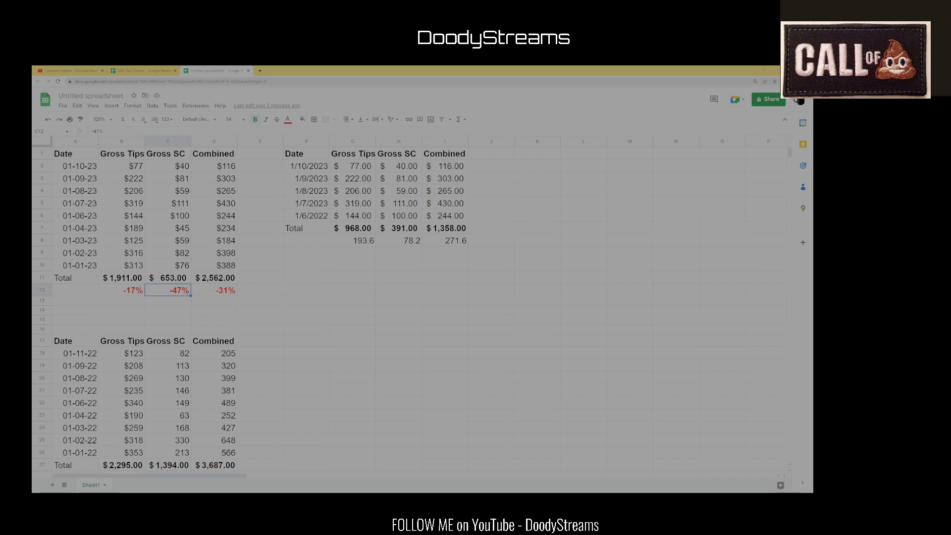
click(214, 464)
click(226, 291)
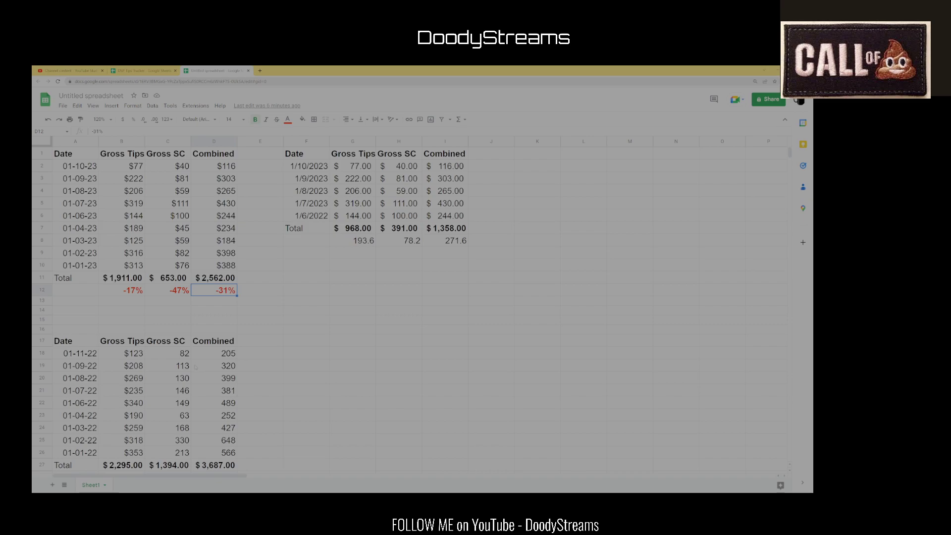
click(132, 353)
click(176, 357)
click(142, 168)
click(181, 167)
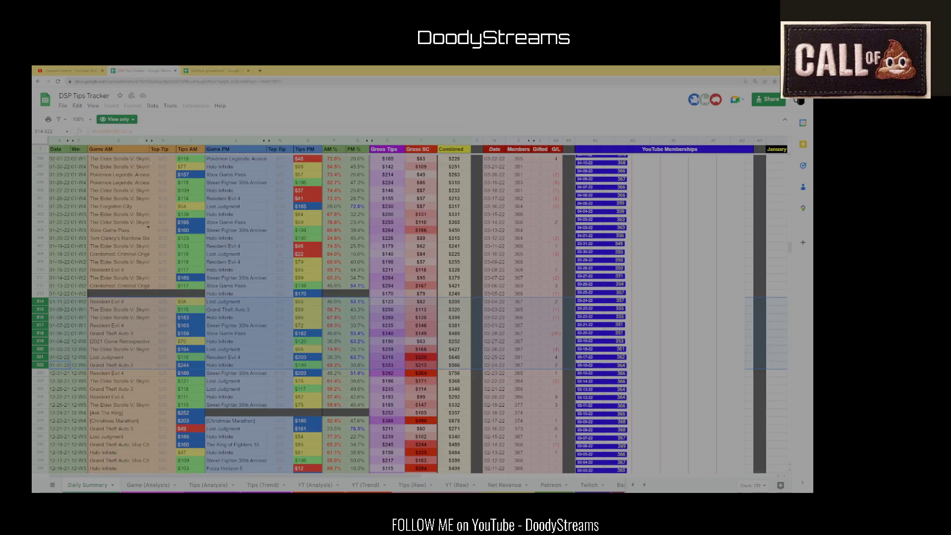
Step: Review the tracker's Daily Summary from the January 2022 rows up to the newest January 2023 entries, and return to the untitled spreadsheet
scroll(357, 315, up, 3)
scroll(155, 305, up, 4)
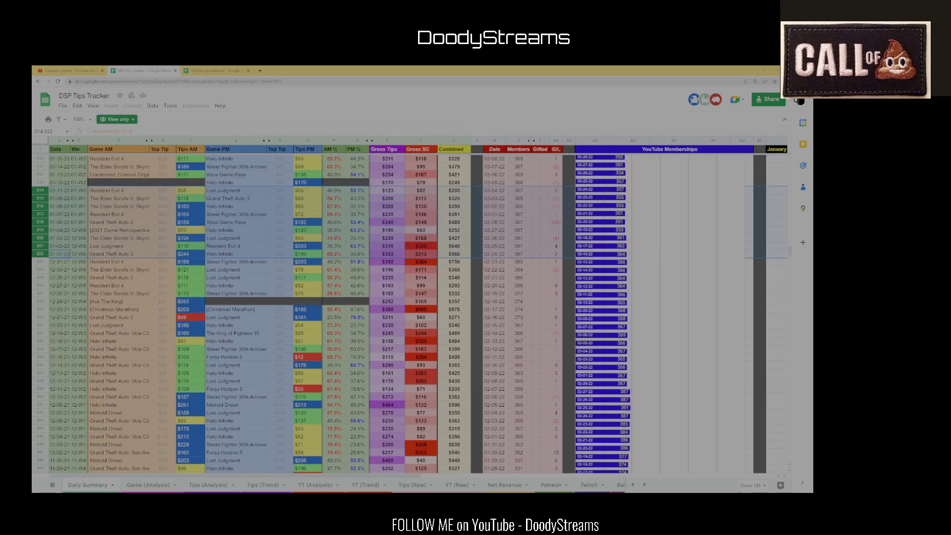
click(109, 254)
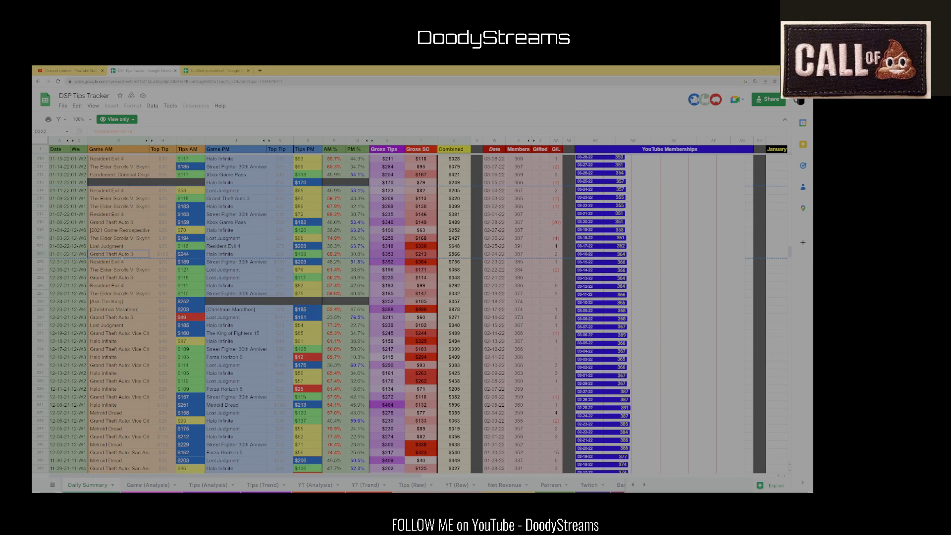
scroll(148, 269, up, 20)
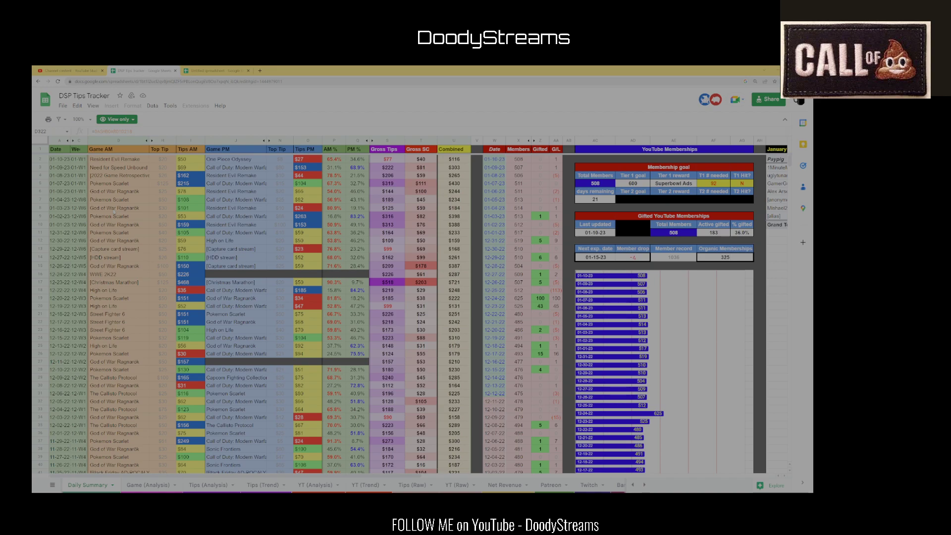
click(387, 200)
click(214, 71)
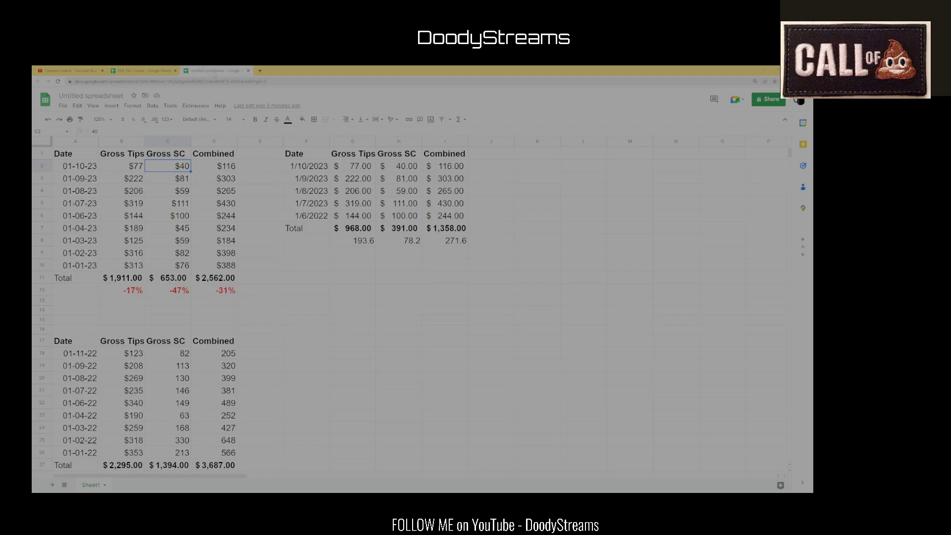